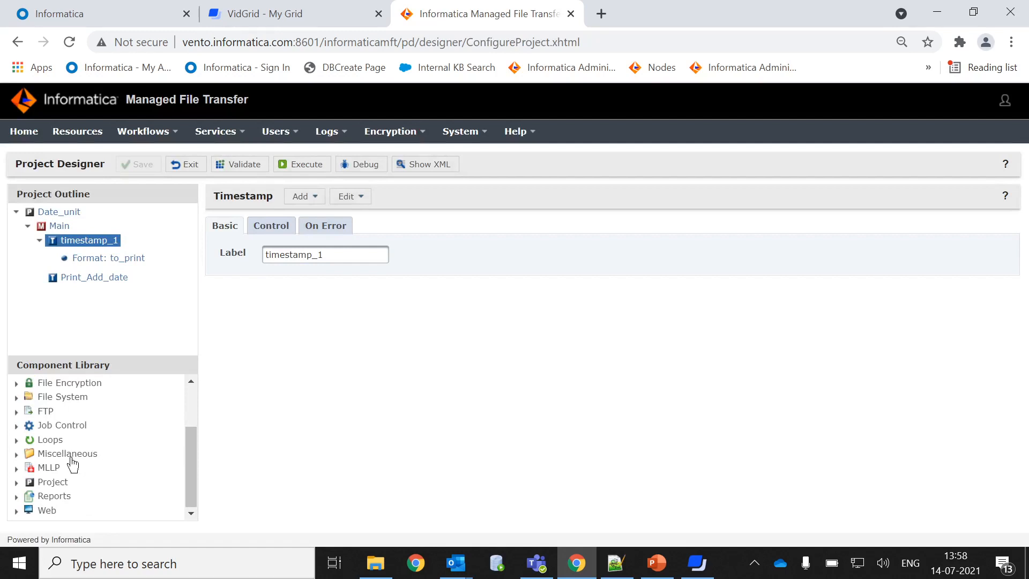
# Add a Timestamp task from the Miscellaneous components to the Main module
pyautogui.click(16, 453)
pyautogui.scroll(-3, 96, 460)
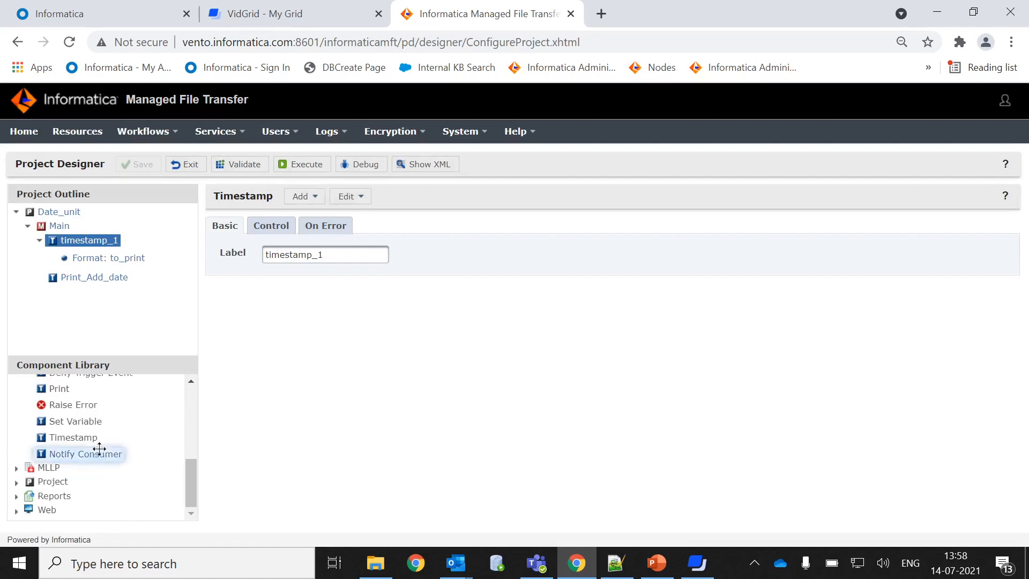
pyautogui.click(67, 240)
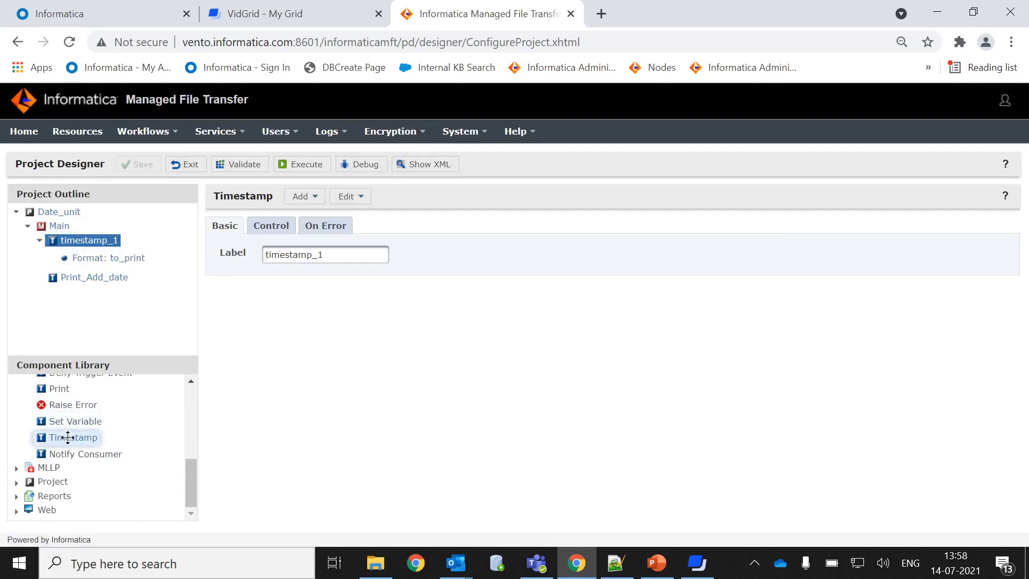
pyautogui.moveTo(67, 437); pyautogui.dragTo(56, 226)
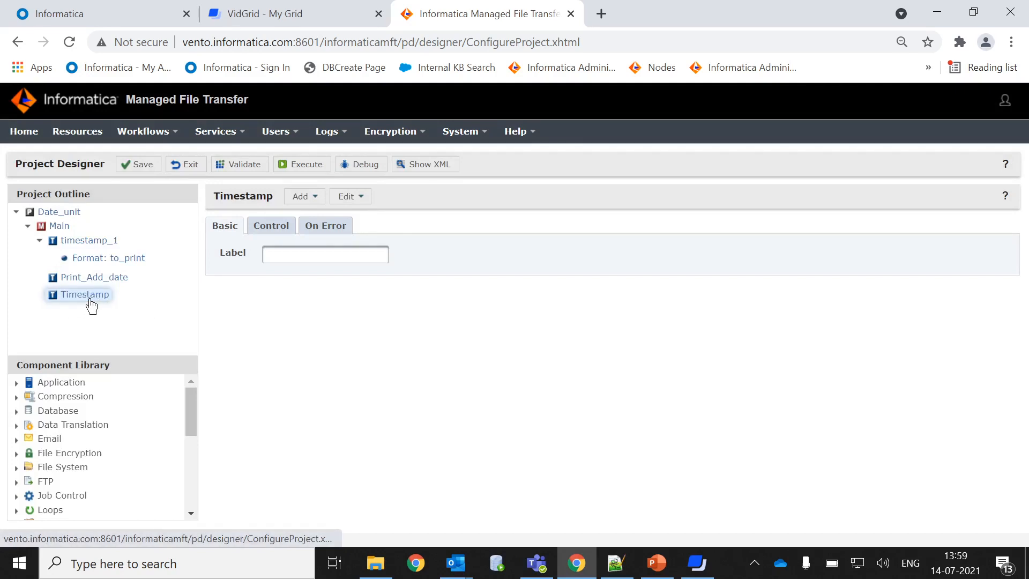
# Delete the unlabelled Timestamp task from the Main module and save the project
pyautogui.click(90, 298)
pyautogui.rightClick(89, 298)
pyautogui.click(530, 358)
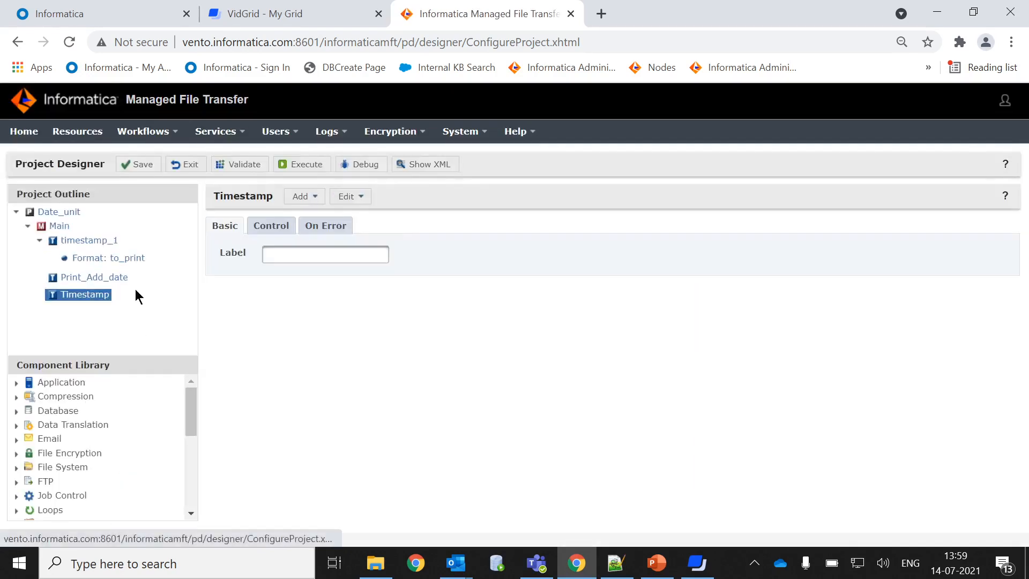
pyautogui.rightClick(100, 304)
pyautogui.moveTo(160, 331)
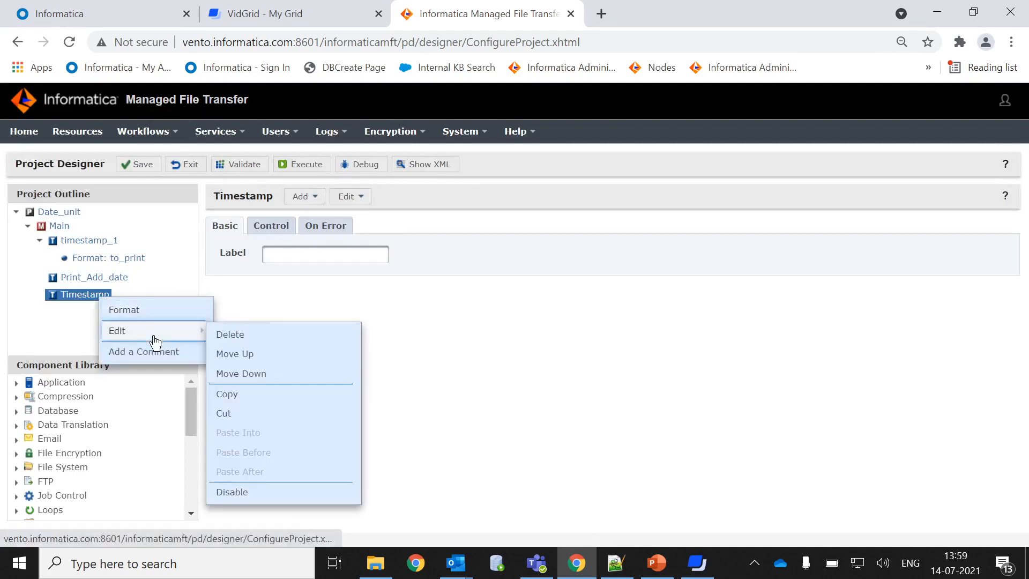
pyautogui.click(224, 334)
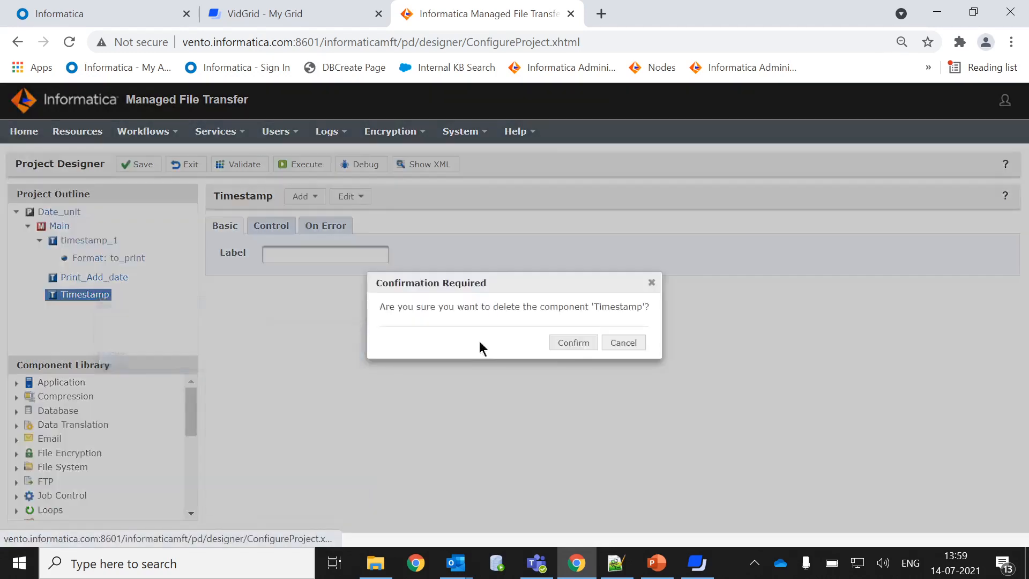
pyautogui.click(553, 348)
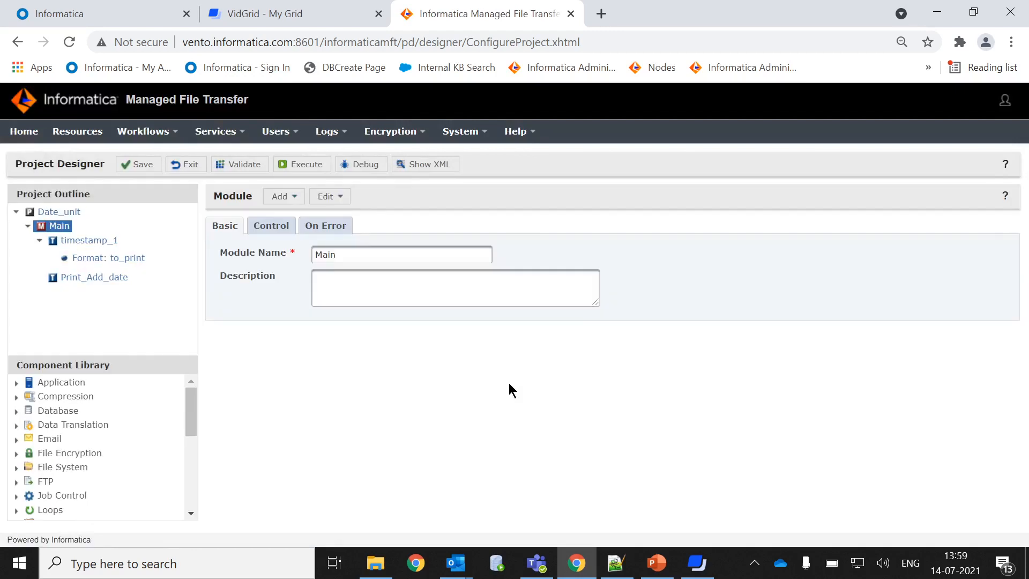
pyautogui.click(137, 167)
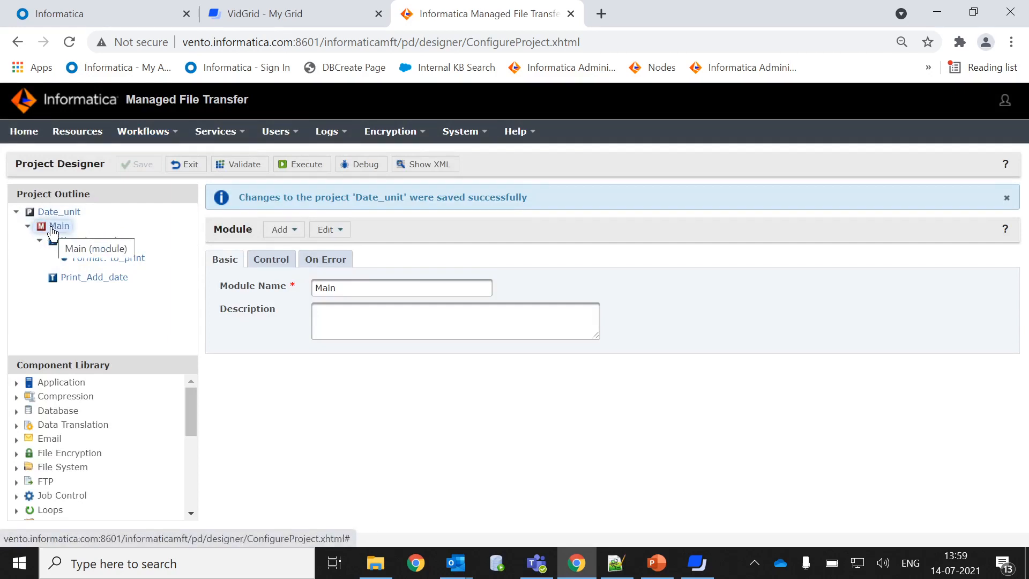
# Examine the Control settings of the timestamp_1 task, including Log Level and Execute Only If
pyautogui.click(72, 239)
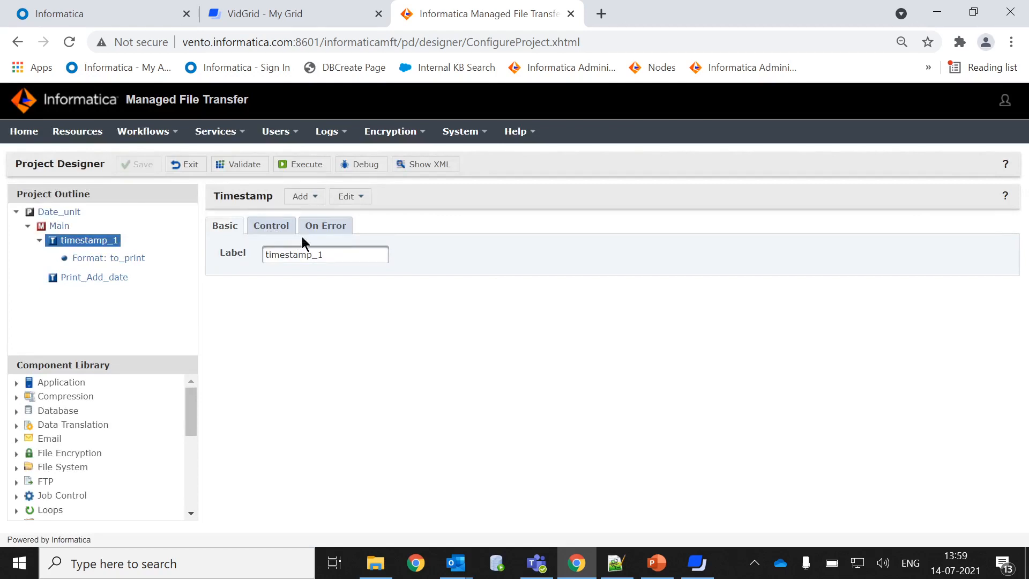
pyautogui.click(279, 234)
pyautogui.click(225, 225)
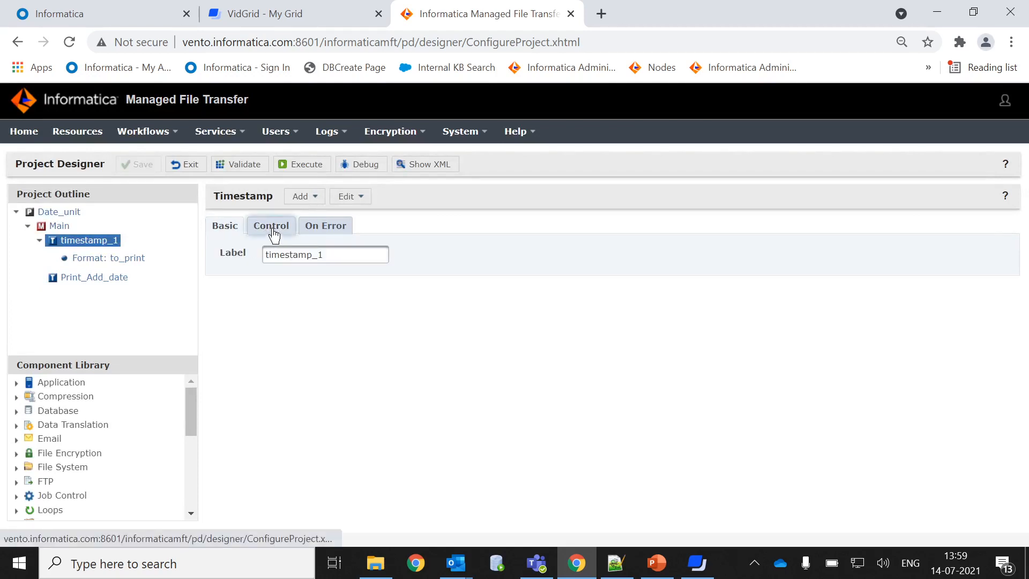
pyautogui.click(271, 229)
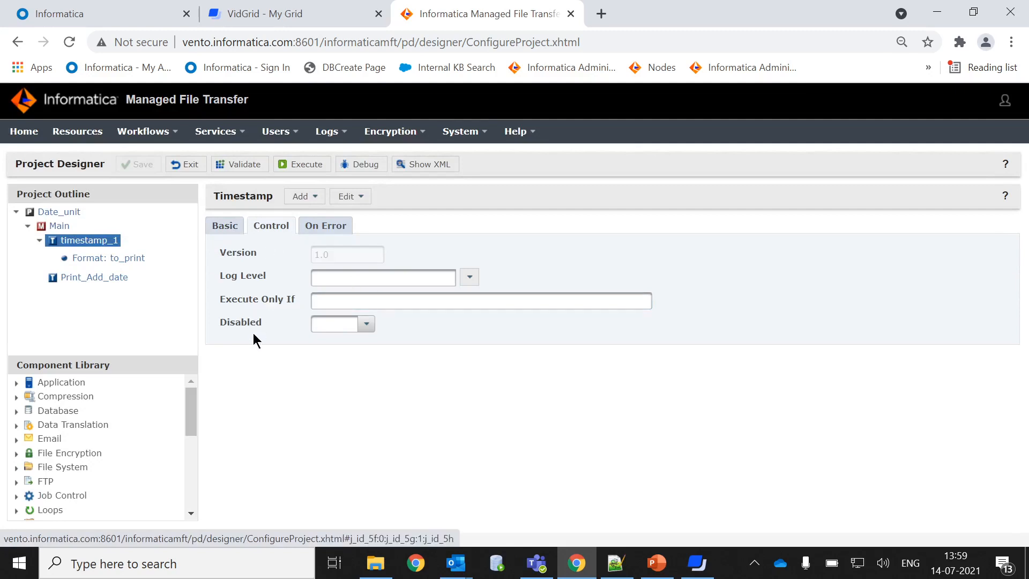
pyautogui.click(469, 277)
pyautogui.click(464, 235)
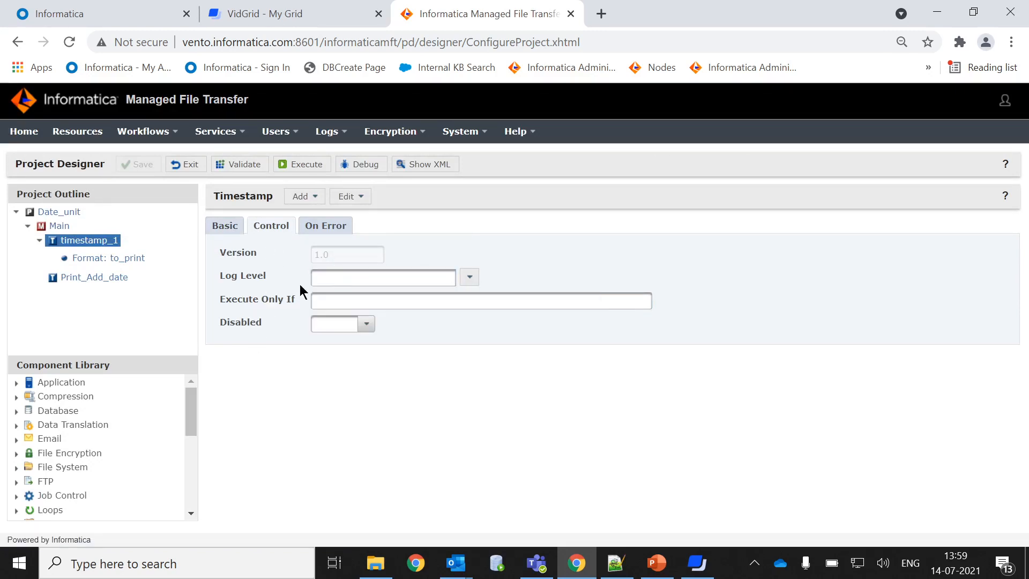
pyautogui.click(344, 300)
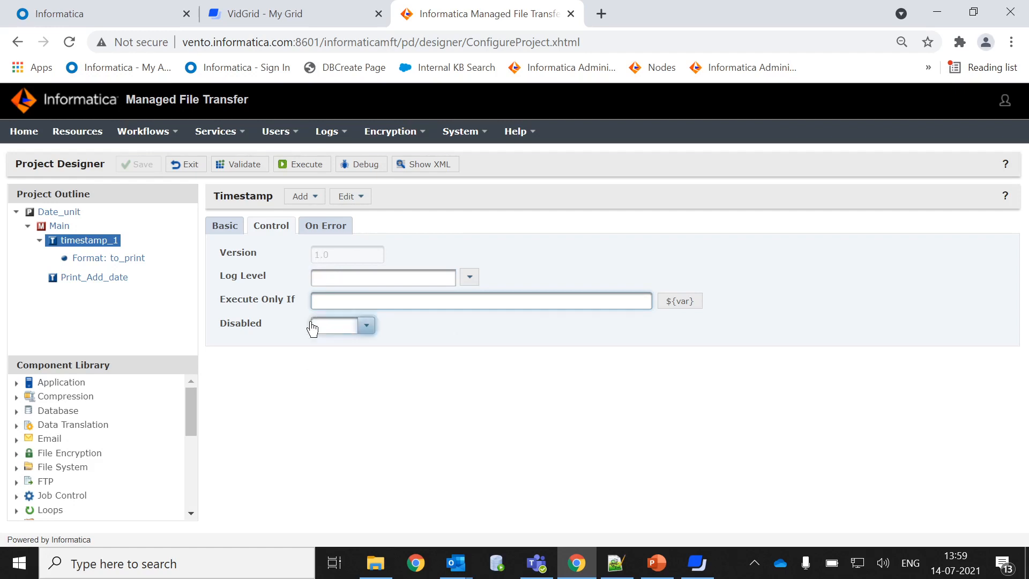
# Review the available On Error actions for the timestamp_1 task without choosing one
pyautogui.click(332, 228)
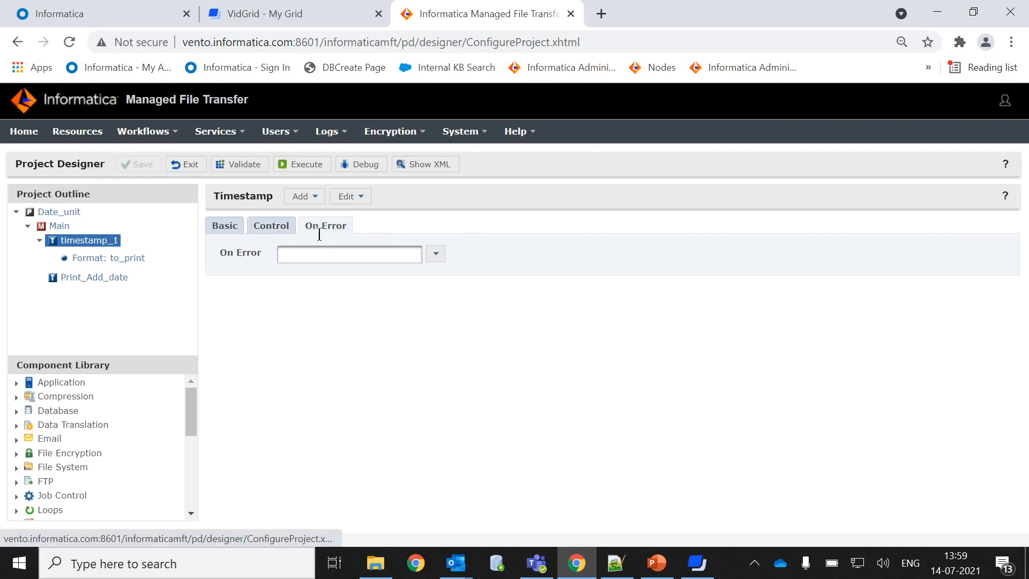
pyautogui.click(434, 255)
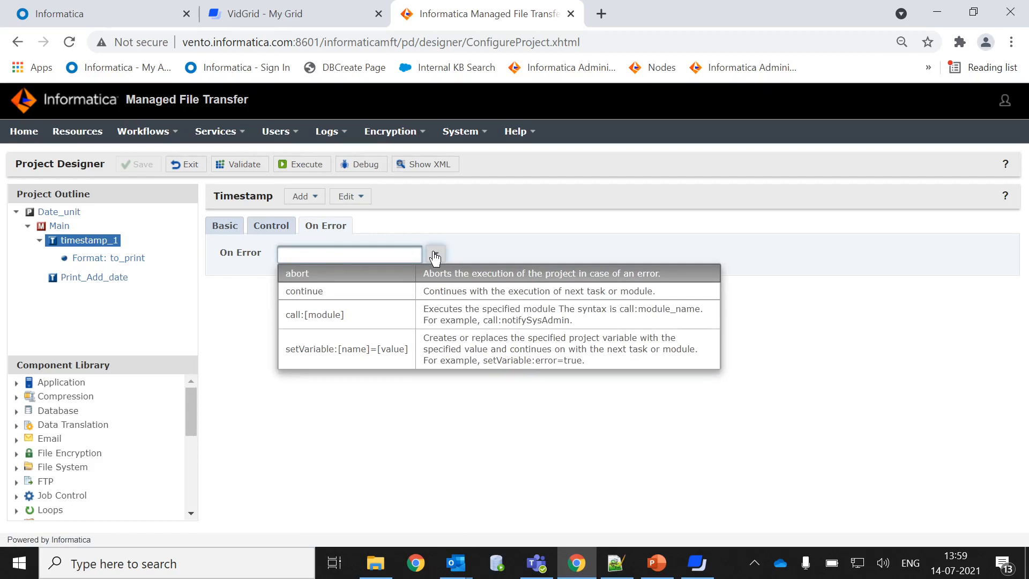
pyautogui.click(539, 207)
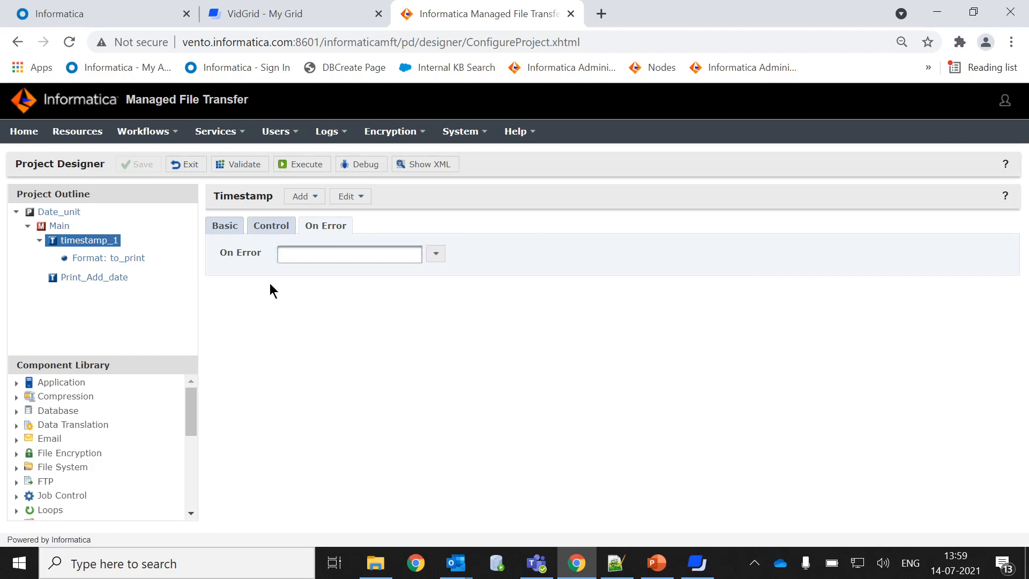
# View the basic settings of the to_print format and the add and edit options offered for timestamp_1
pyautogui.click(101, 258)
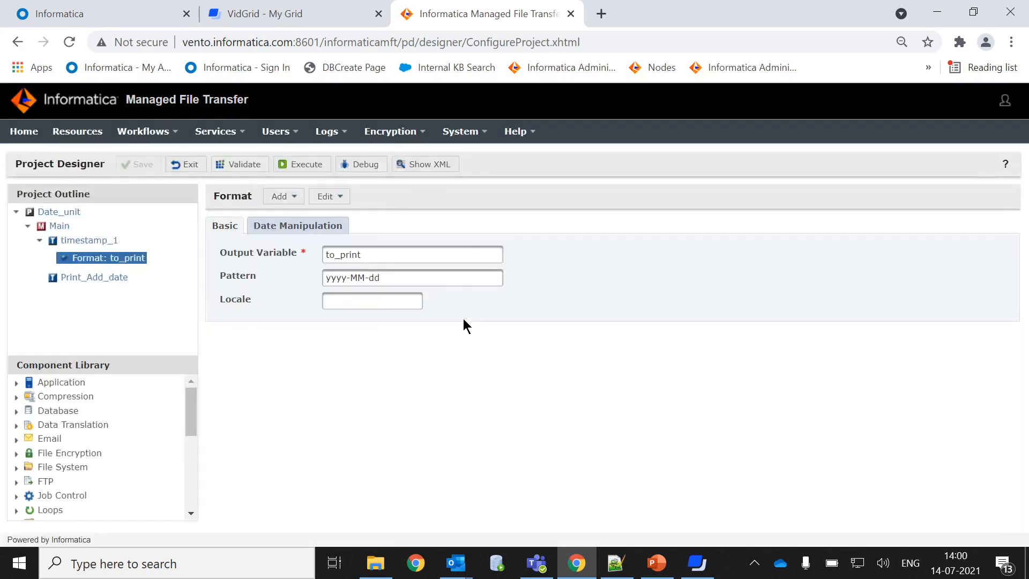
pyautogui.rightClick(112, 242)
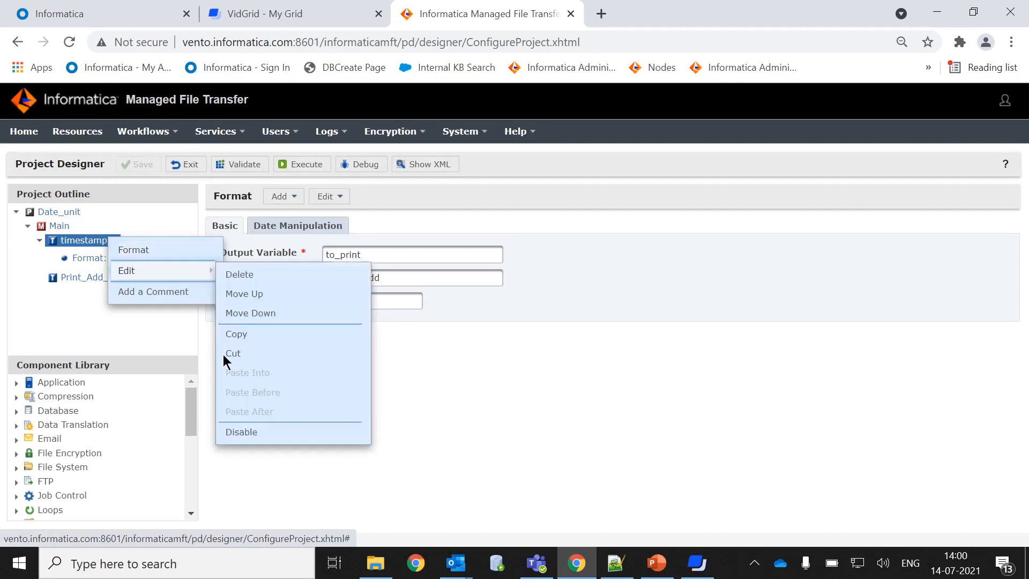
pyautogui.click(327, 436)
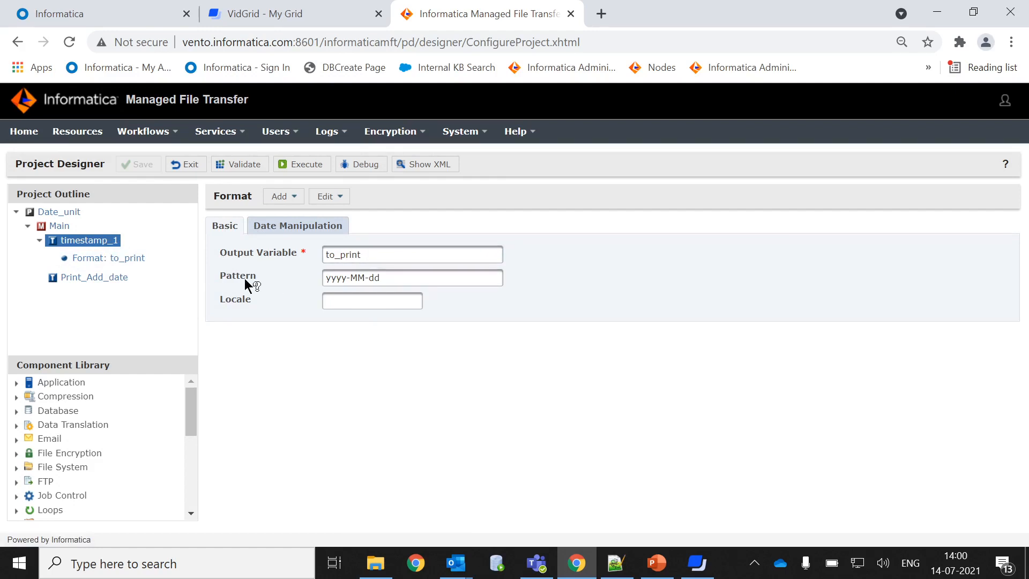
# Look through the Expression Wizard's variables and functions for the format's Pattern, and close it without inserting anything
pyautogui.click(403, 280)
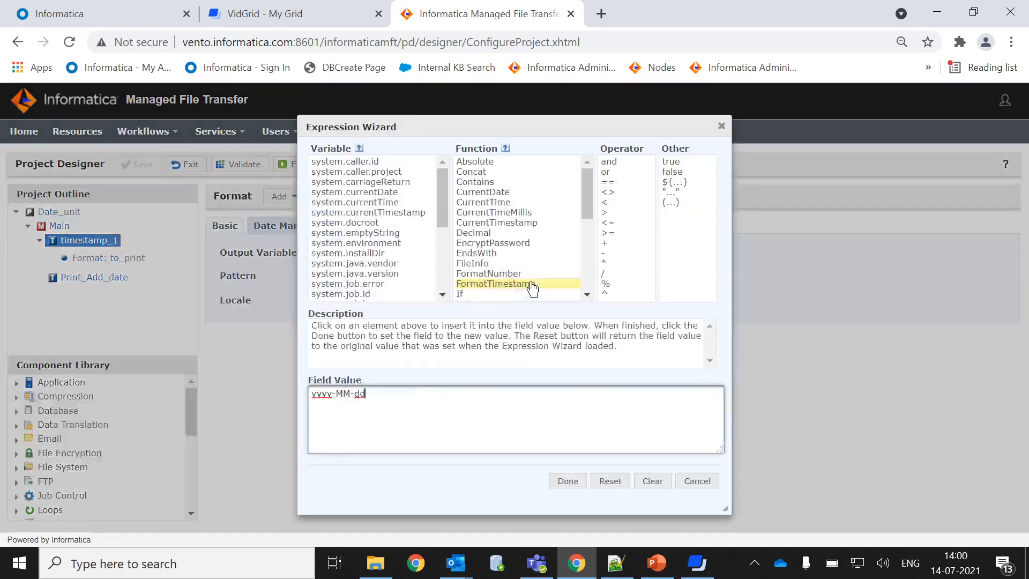
pyautogui.click(531, 279)
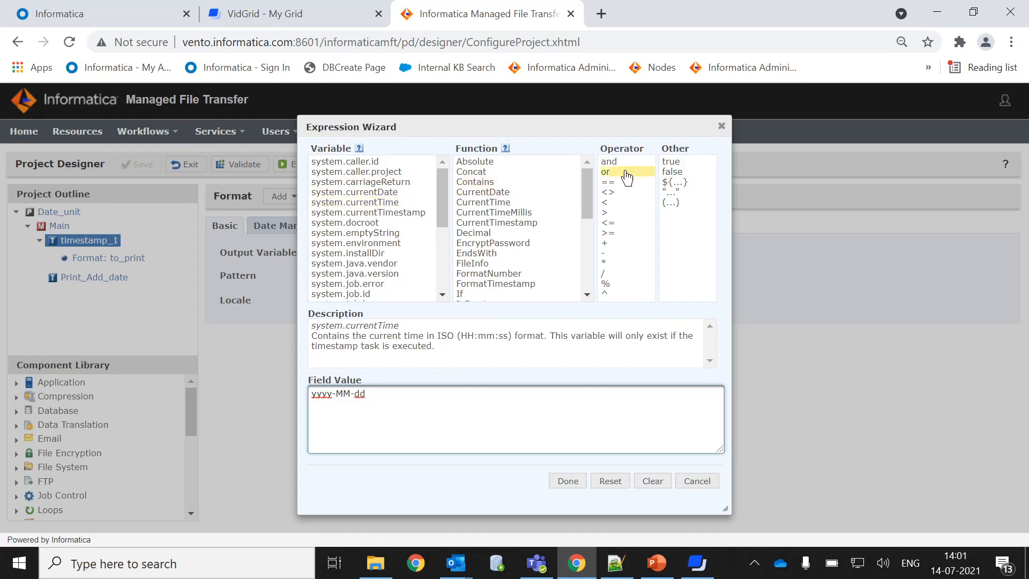
pyautogui.click(721, 126)
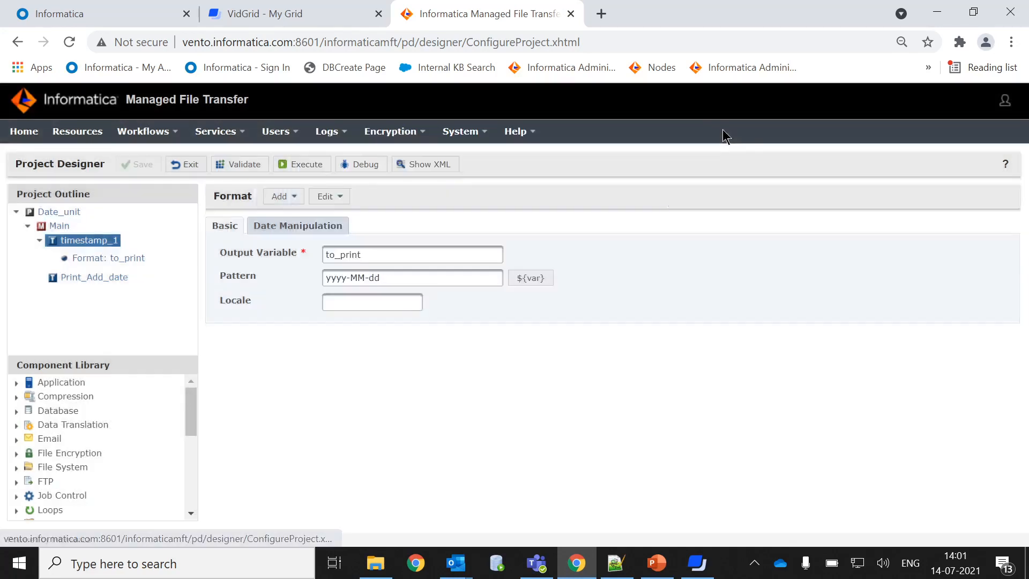
# Review the to_print format's date manipulation settings alongside its output variable and pattern
pyautogui.click(303, 232)
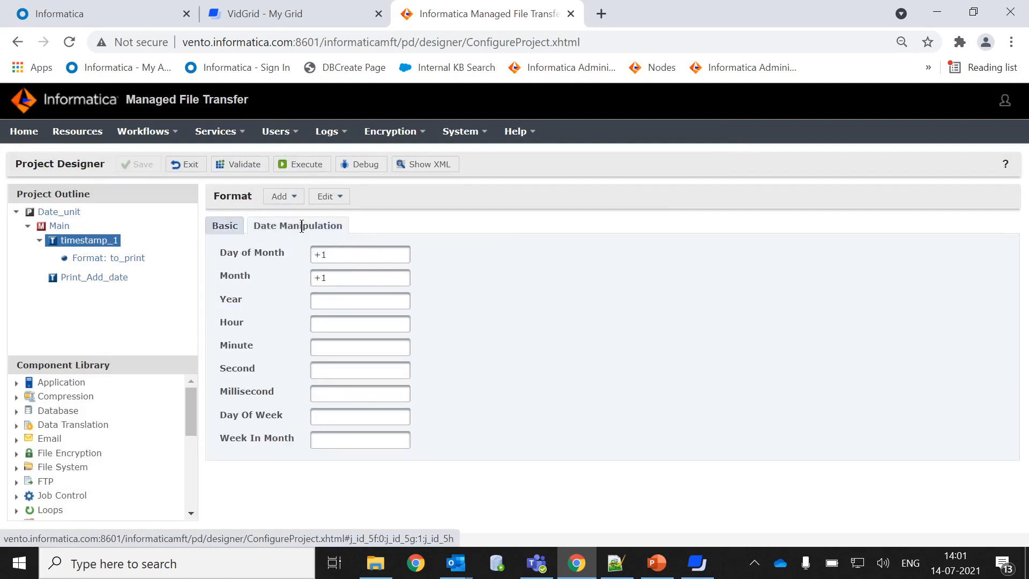
pyautogui.click(220, 225)
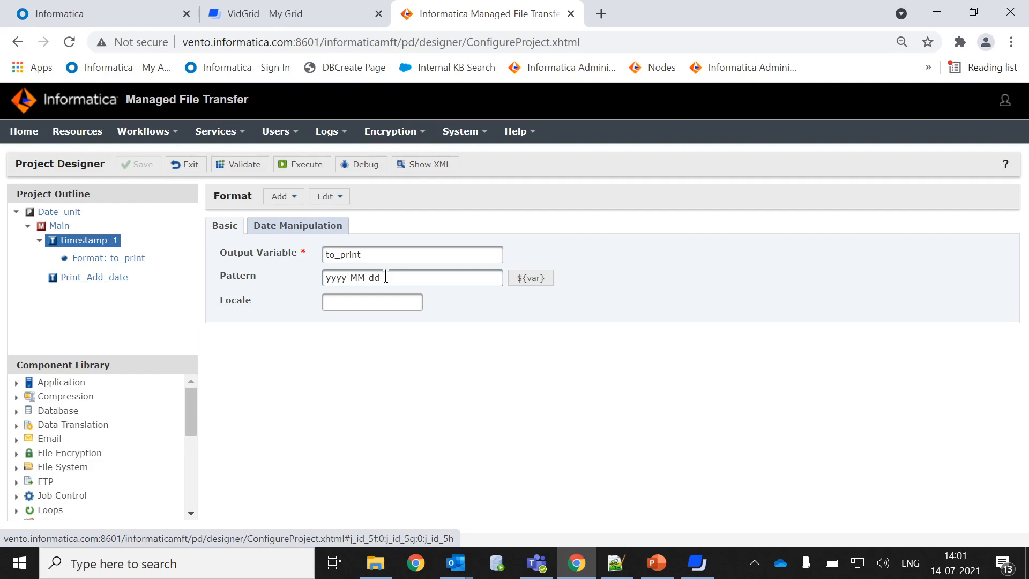
pyautogui.click(307, 232)
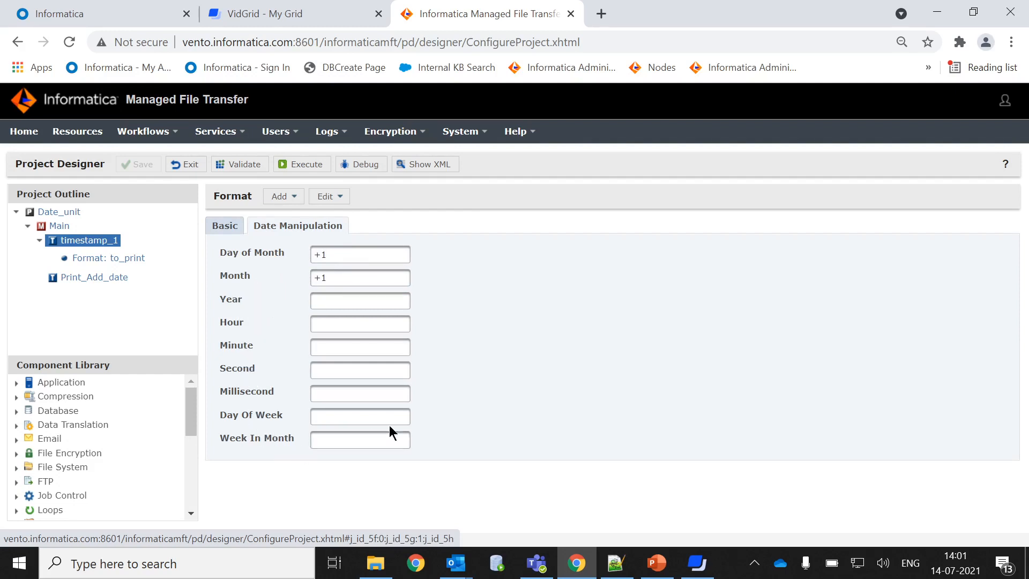
pyautogui.click(344, 257)
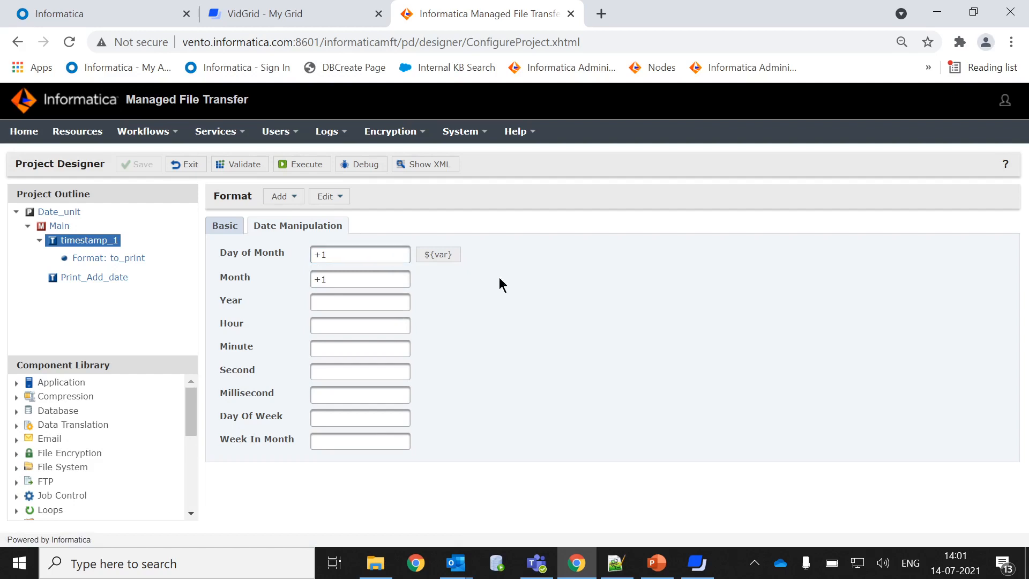
# Execute the Date_unit project and open the job log of the run
pyautogui.moveTo(959, 574)
pyautogui.click(299, 165)
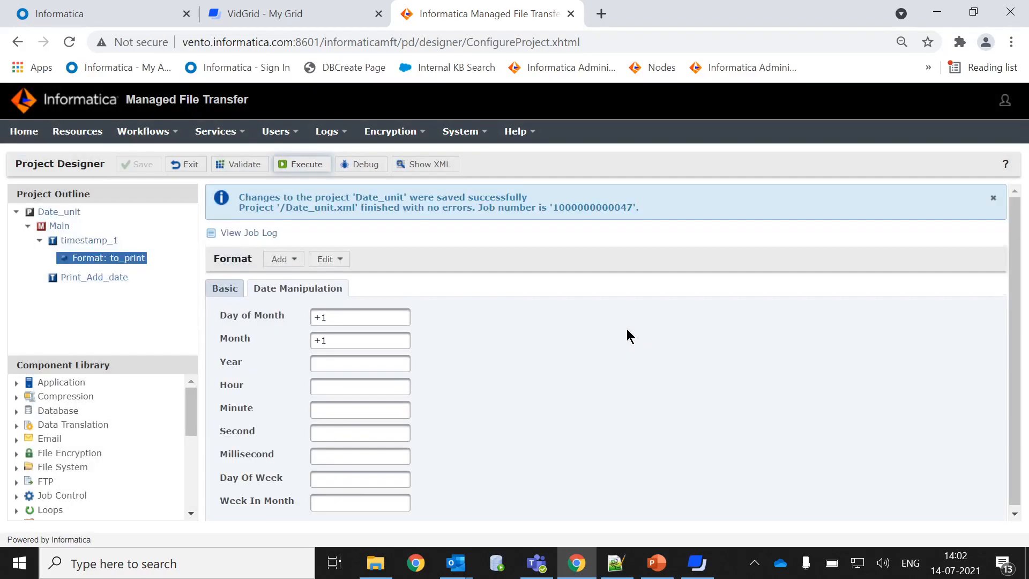
pyautogui.click(256, 234)
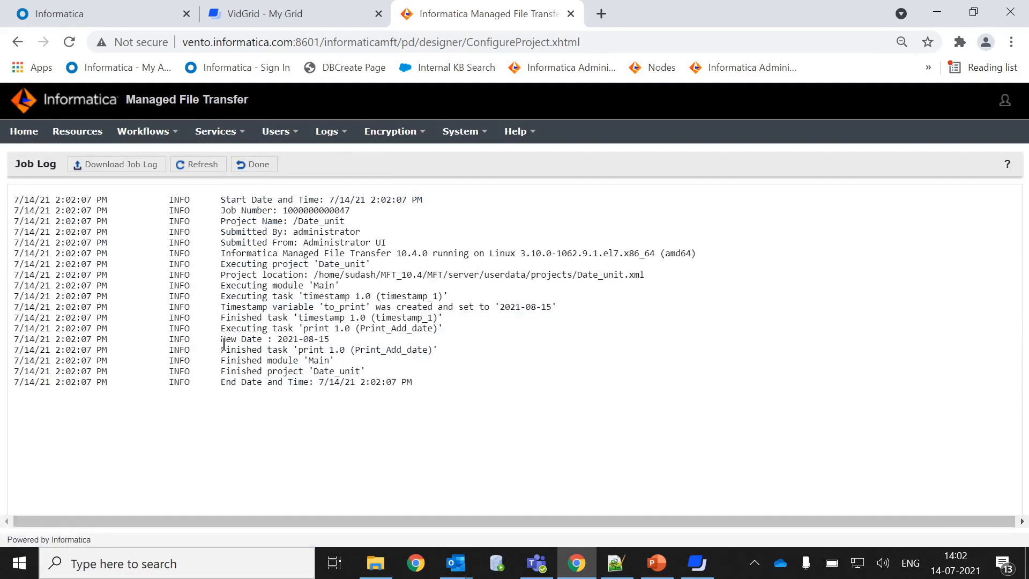
# Compare the new date printed in the job log with the current system date, and return to the project designer
pyautogui.moveTo(222, 339); pyautogui.dragTo(340, 339)
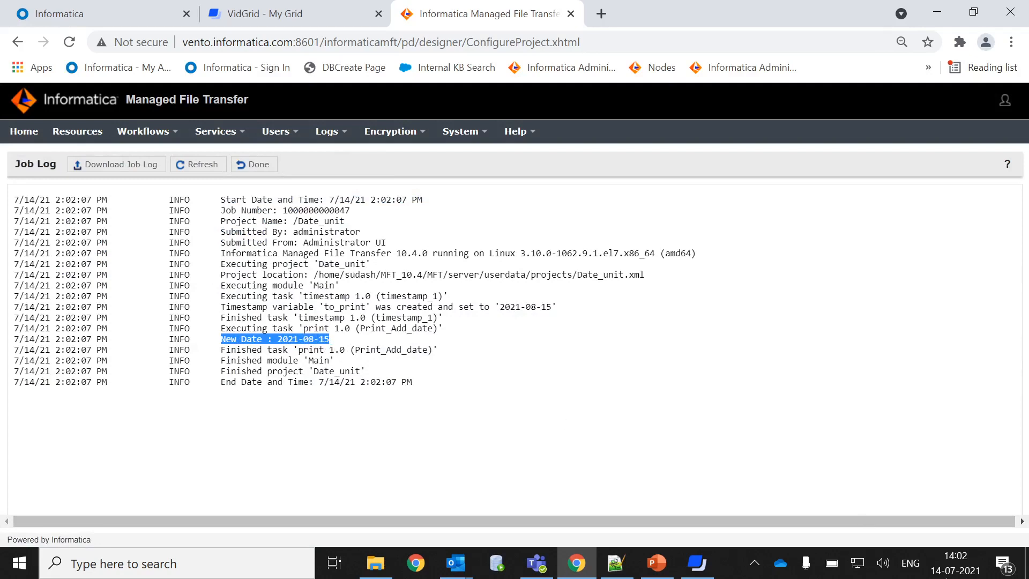
pyautogui.moveTo(960, 577)
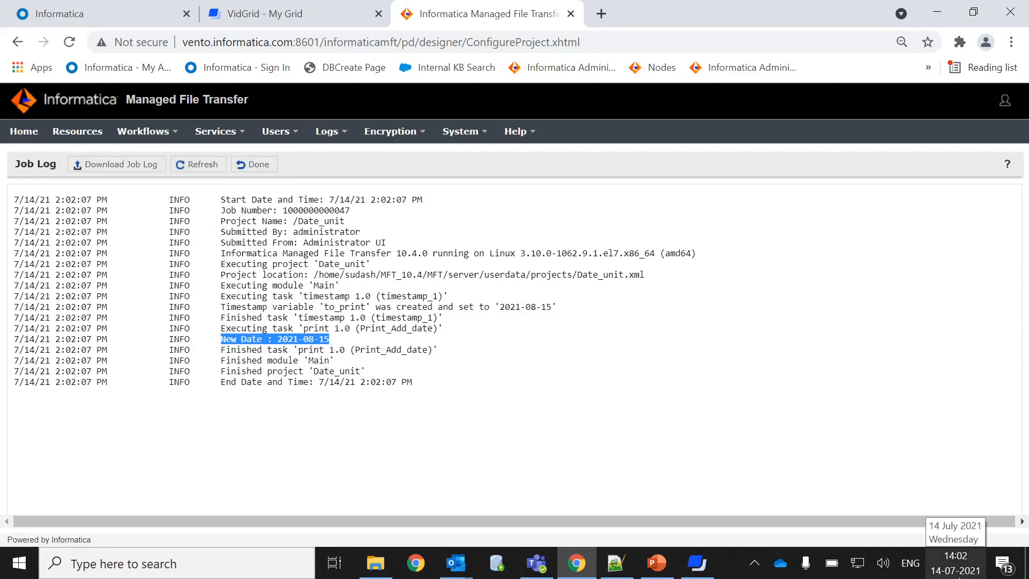
pyautogui.click(337, 347)
pyautogui.moveTo(319, 339)
pyautogui.mouseDown()
pyautogui.moveTo(334, 345)
pyautogui.moveTo(303, 339)
pyautogui.mouseUp()
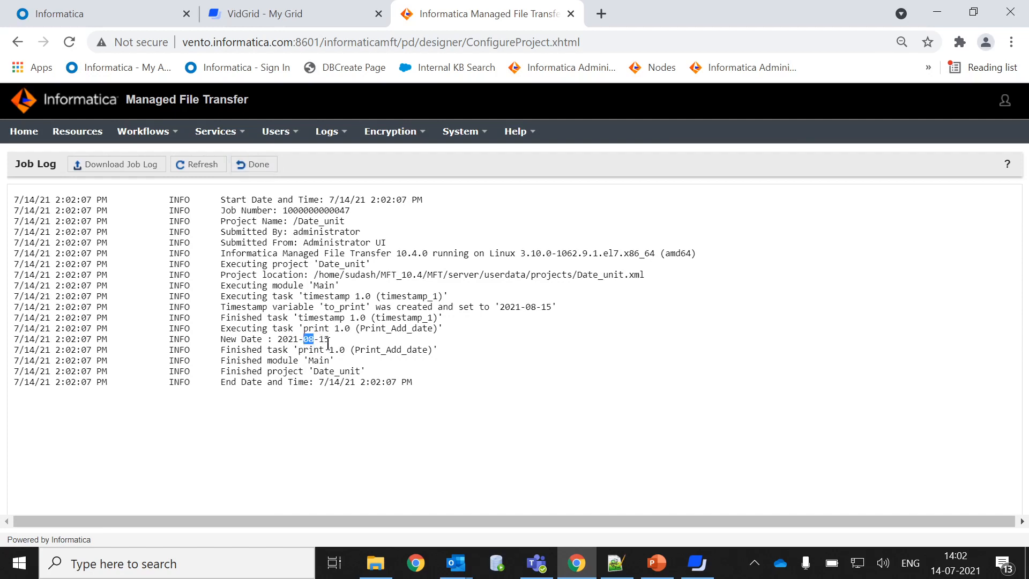
pyautogui.moveTo(329, 339); pyautogui.dragTo(210, 338)
pyautogui.click(249, 165)
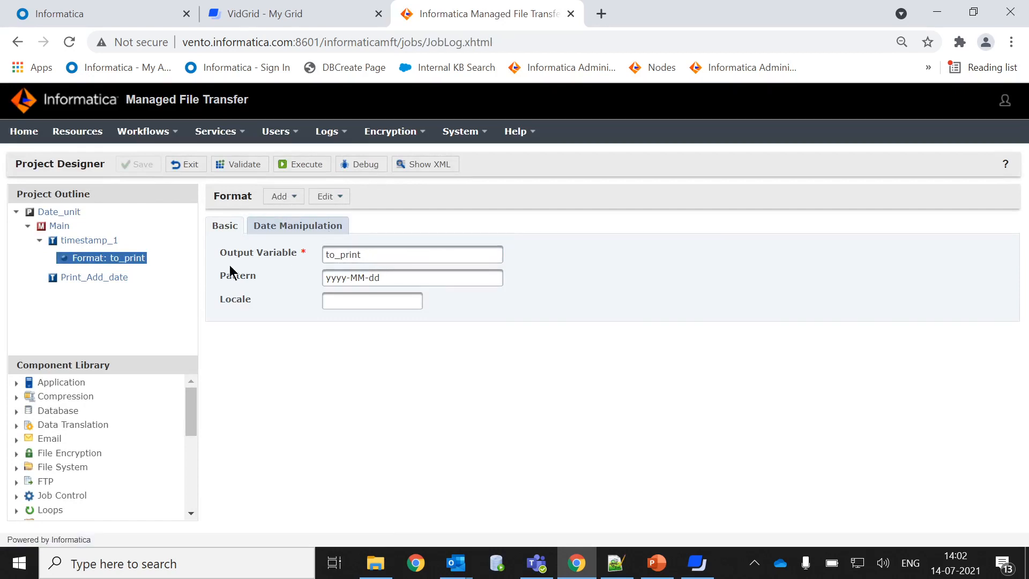
# Check the variable used in the Print_Add_date text against the output variable of the timestamp_1 format
pyautogui.click(102, 281)
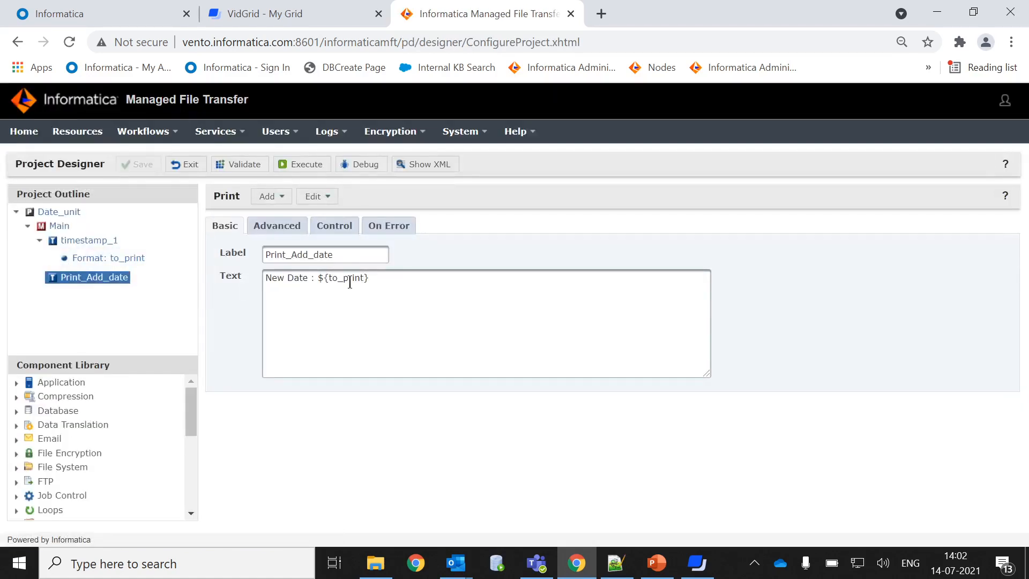
pyautogui.click(401, 298)
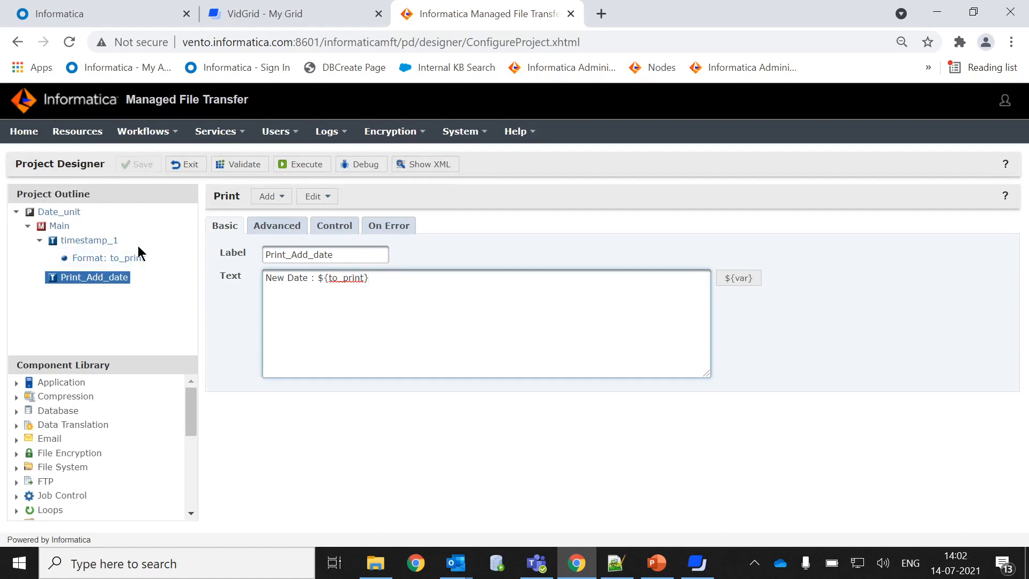
pyautogui.click(124, 259)
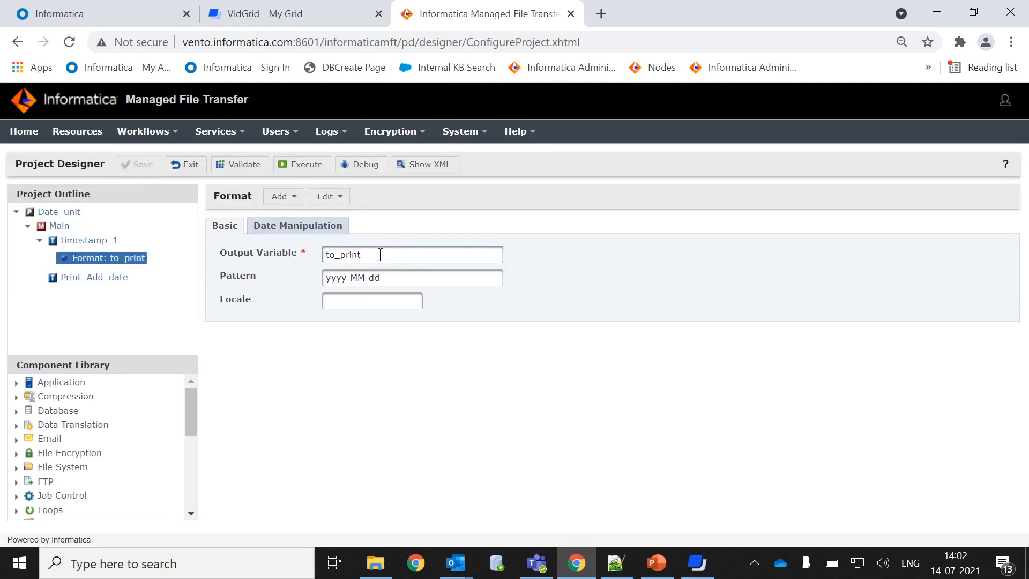
# Examine the output variable of the timestamp_1 format and compare it with the text of the Print_Add_date task
pyautogui.moveTo(379, 253); pyautogui.dragTo(314, 258)
pyautogui.click(189, 310)
pyautogui.click(103, 279)
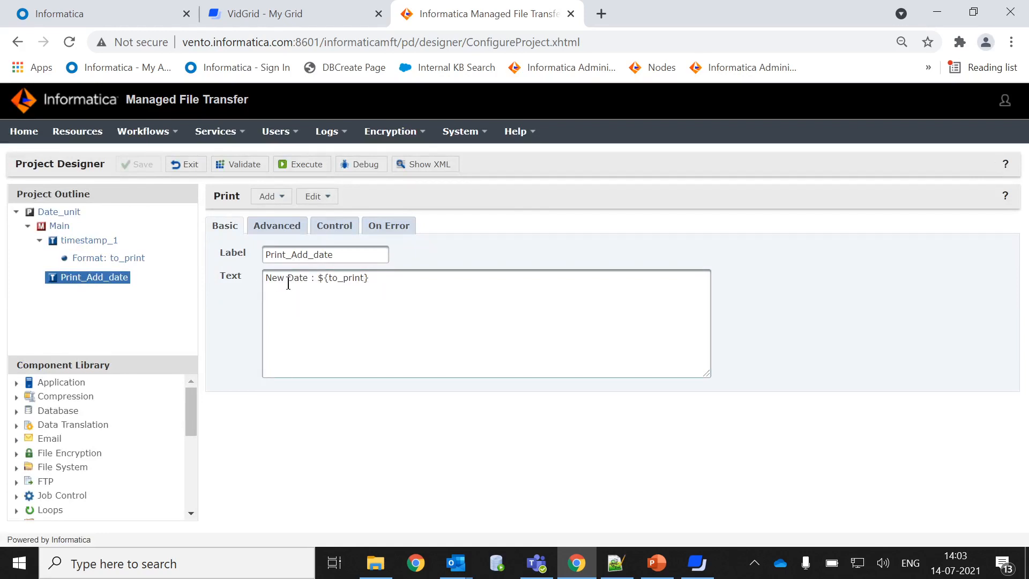
# Execute the Date_unit project and check the new date printed in its job log, closing the log when done
pyautogui.click(318, 167)
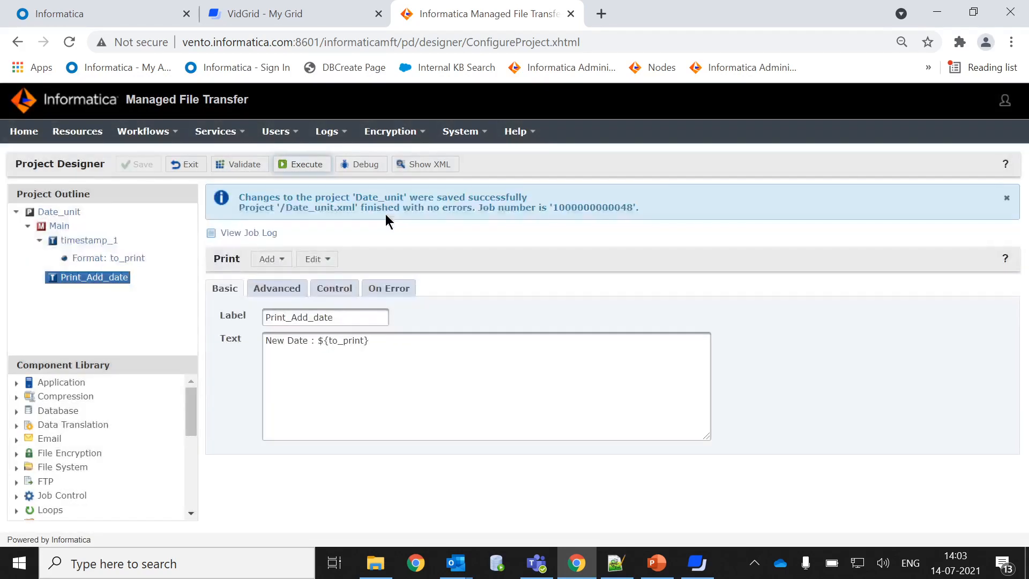
pyautogui.click(234, 234)
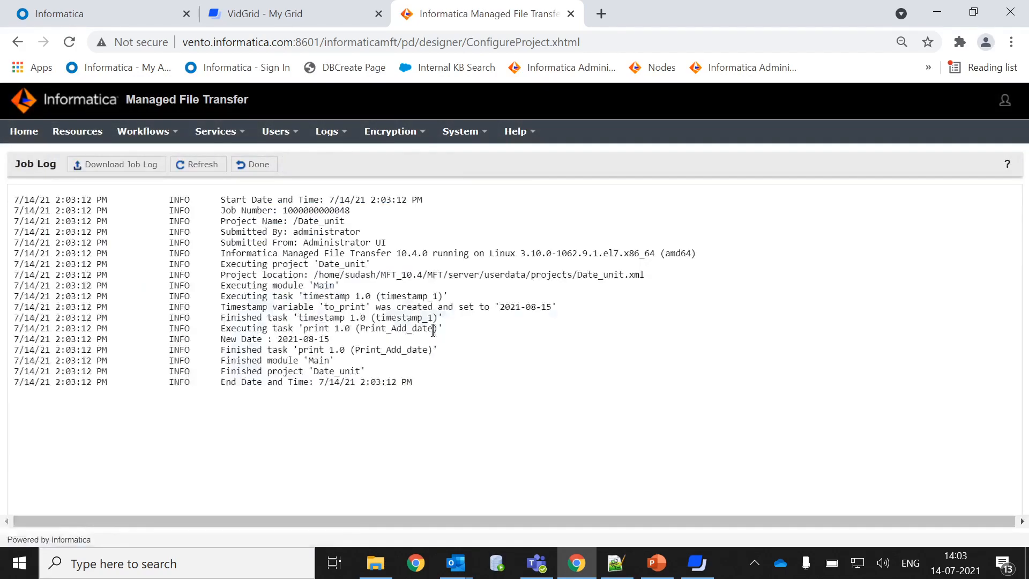
pyautogui.moveTo(221, 339); pyautogui.dragTo(336, 347)
pyautogui.moveTo(272, 339); pyautogui.dragTo(338, 343)
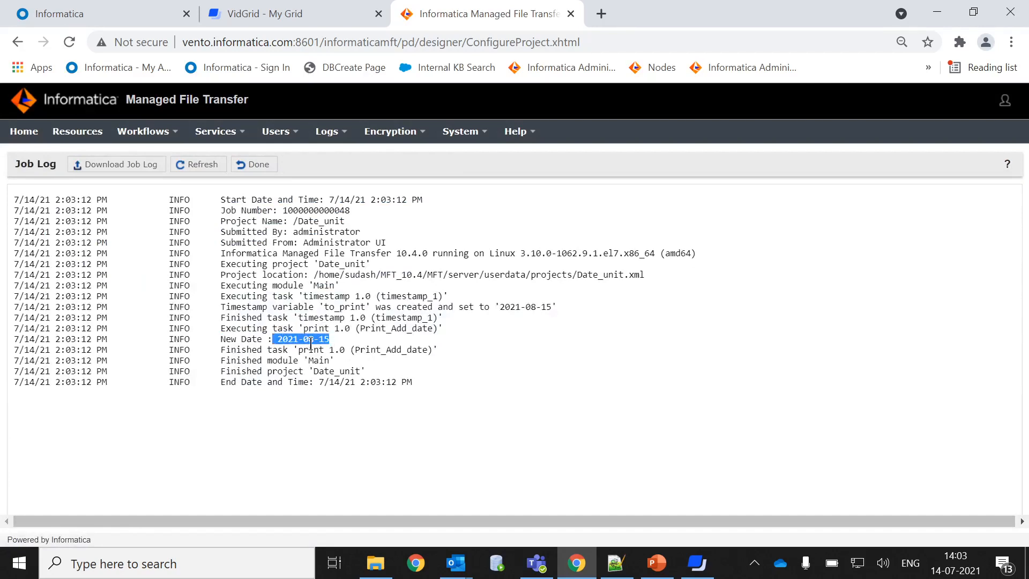
pyautogui.click(259, 168)
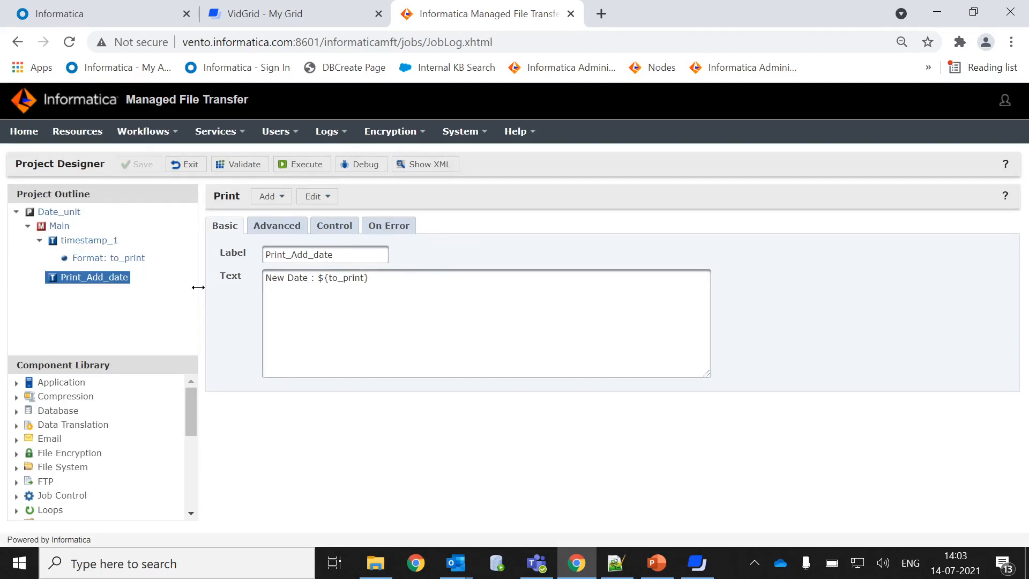
# Extend the to_print format's pattern to yyyy-MM-dd HH:mm:ss using the Expression Wizard and save the project
pyautogui.click(89, 258)
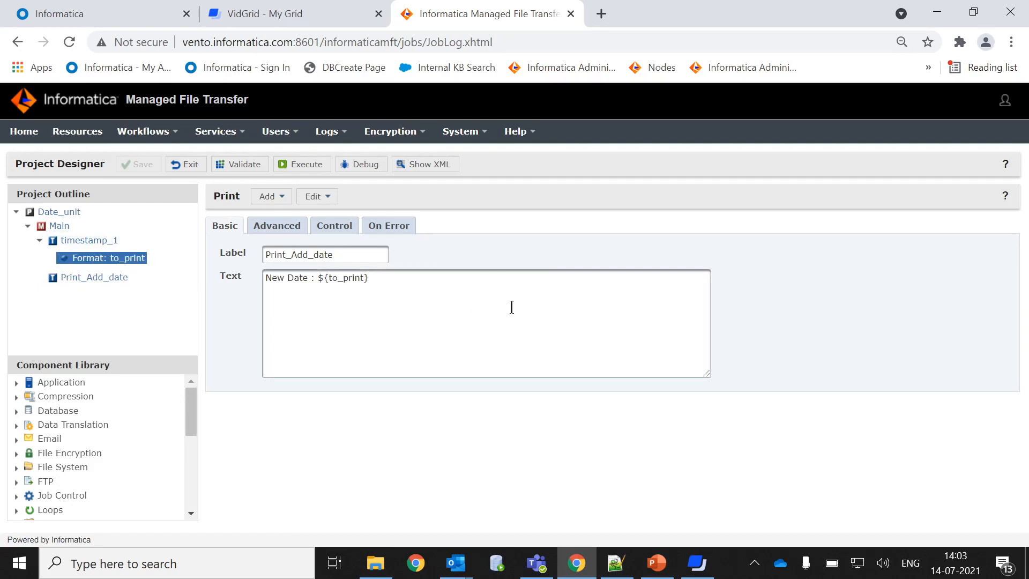
pyautogui.click(113, 259)
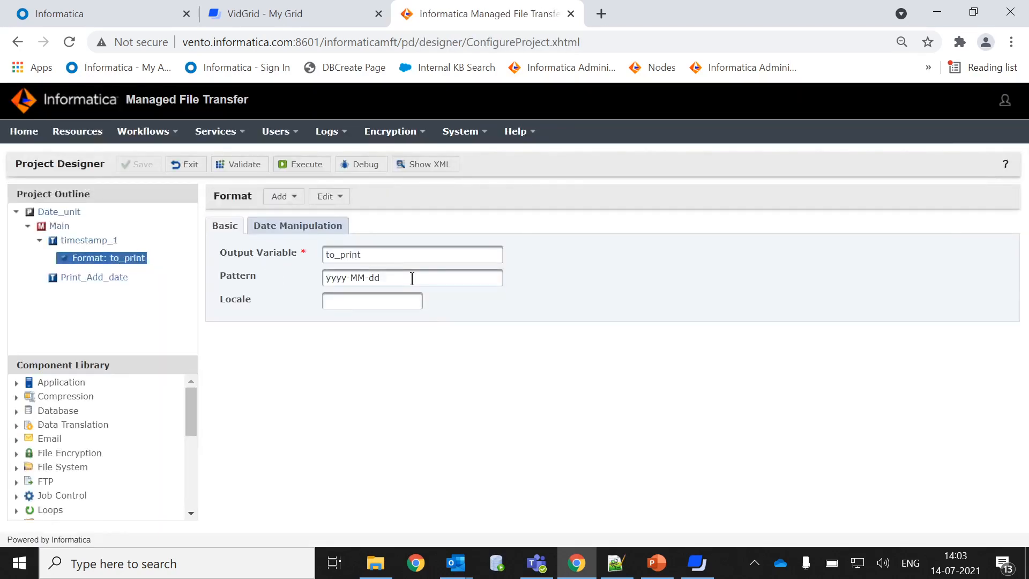
pyautogui.click(412, 278)
pyautogui.click(525, 280)
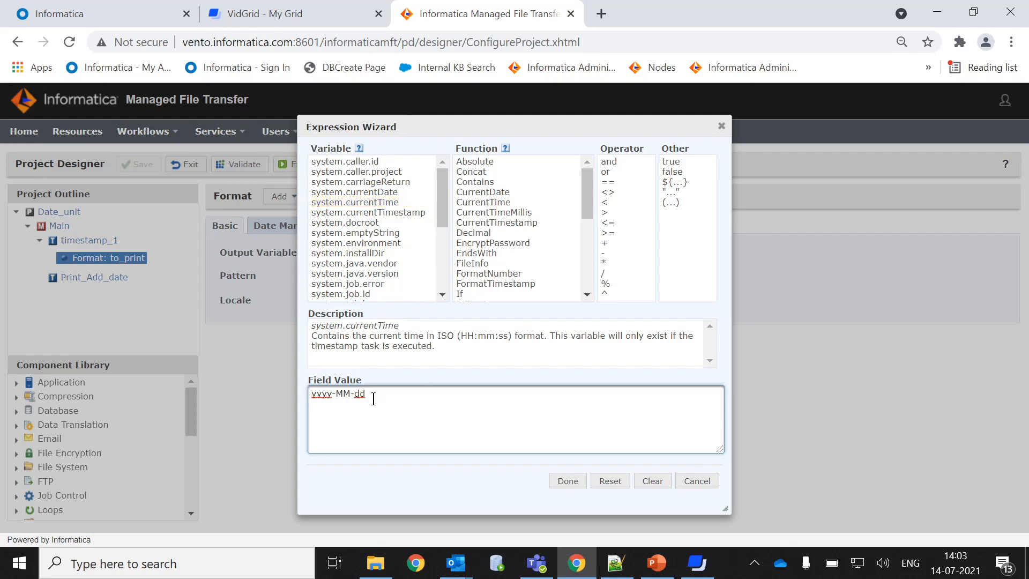
pyautogui.write('HH:mm:ss')
pyautogui.click(563, 485)
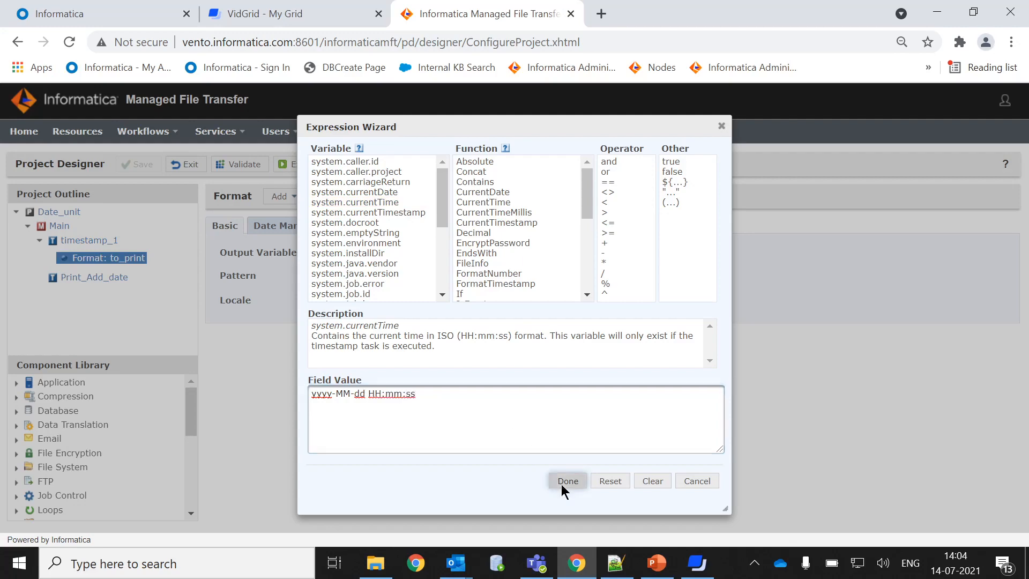
pyautogui.click(140, 165)
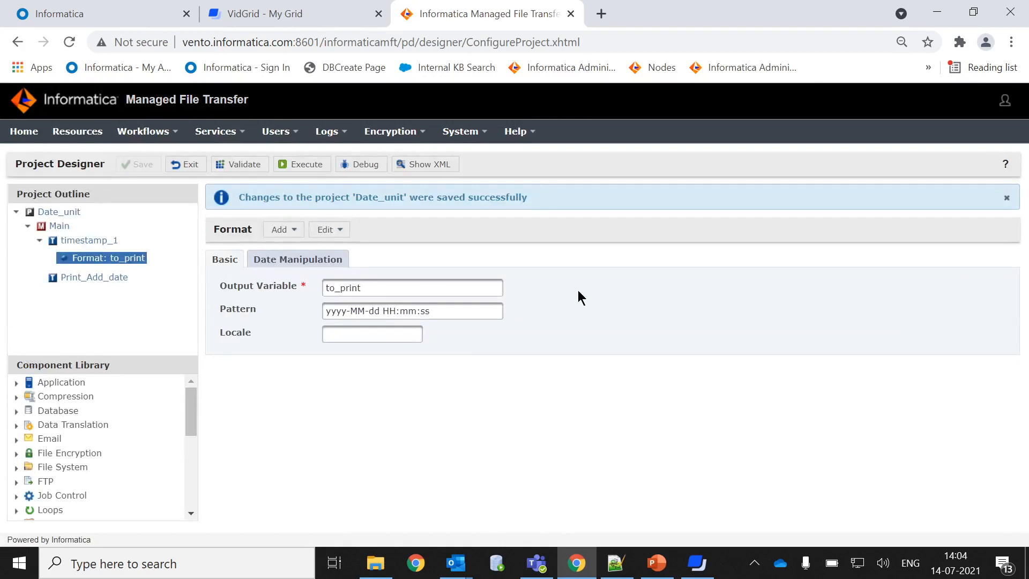
# Execute the project with the time-inclusive pattern and check the printed New Date line in the job log before closing it
pyautogui.click(297, 166)
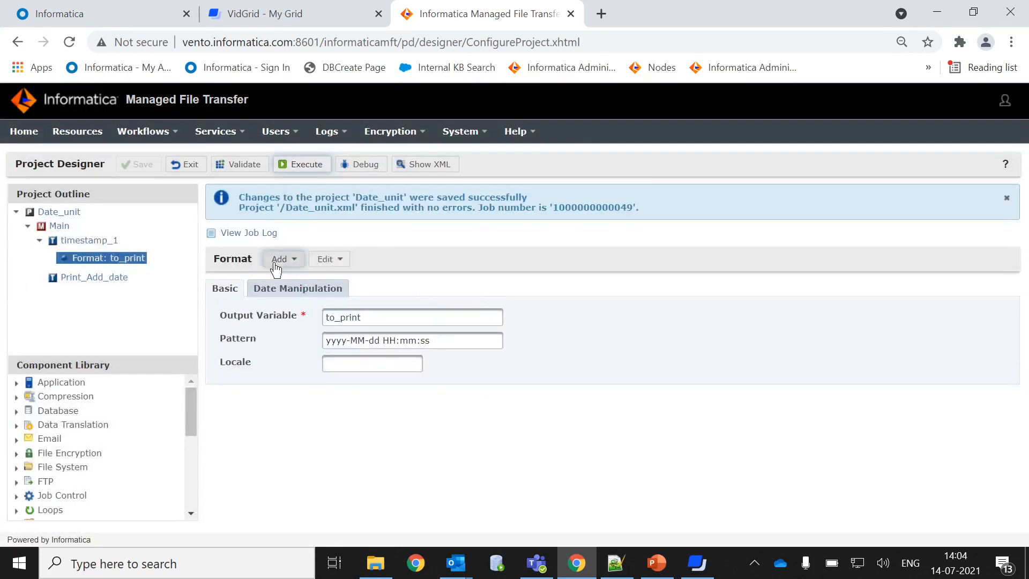
pyautogui.click(252, 233)
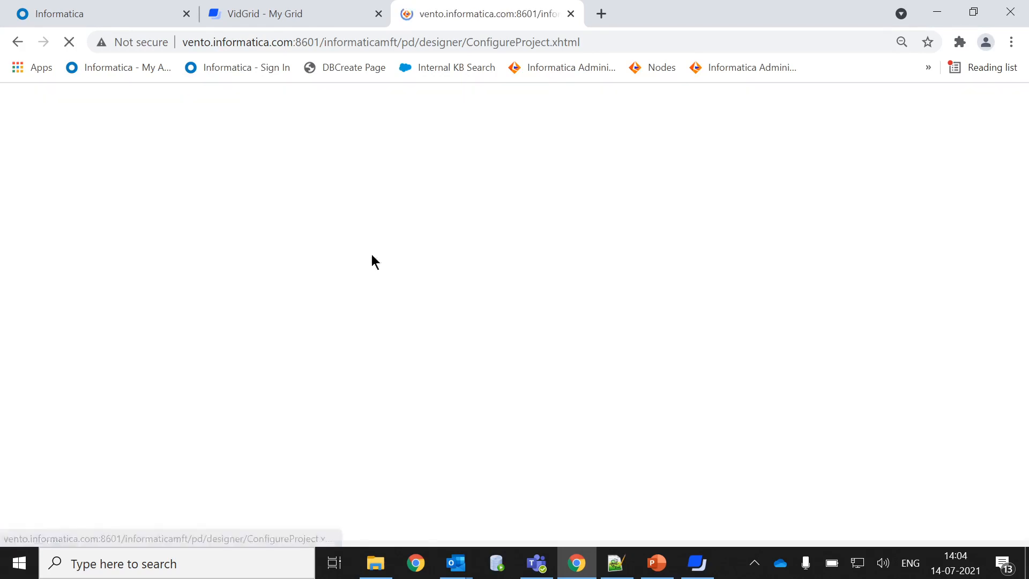
pyautogui.moveTo(377, 339); pyautogui.dragTo(216, 337)
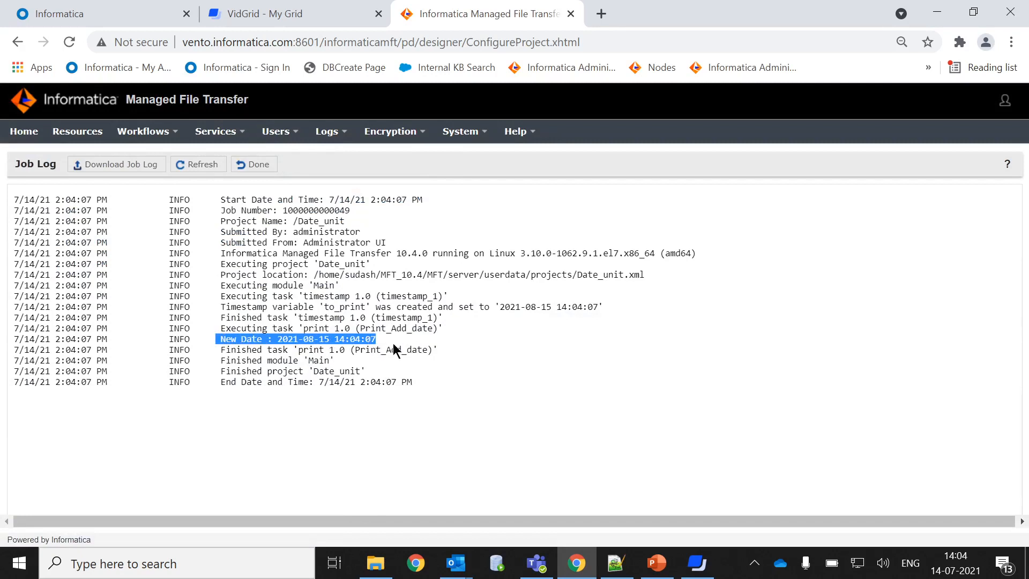
pyautogui.click(253, 165)
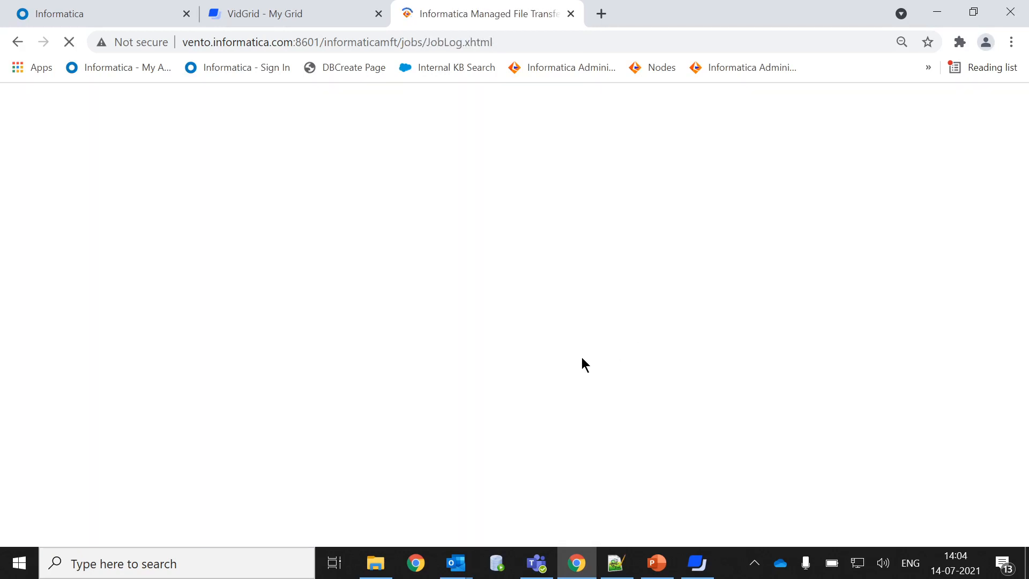